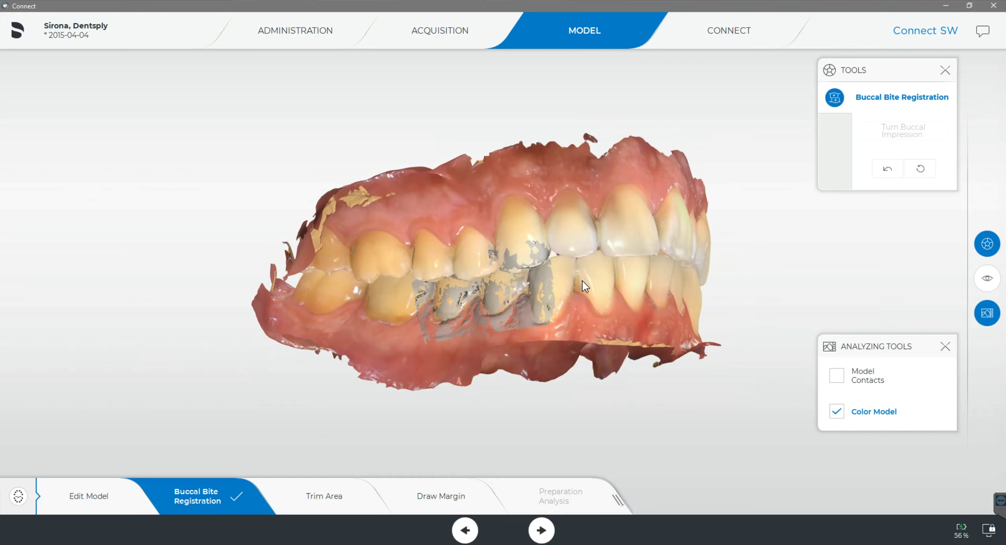
pyautogui.moveTo(608, 243); pyautogui.dragTo(575, 252)
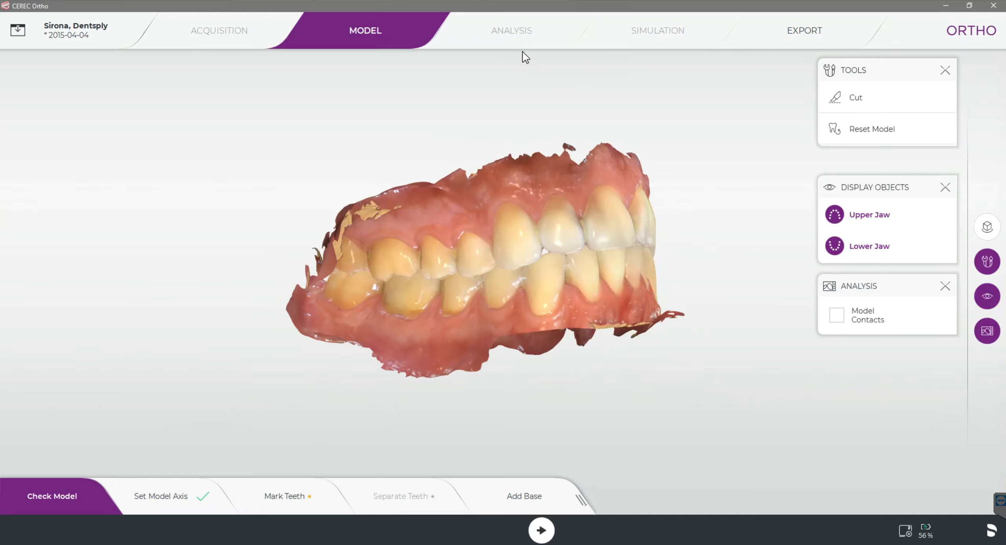
pyautogui.moveTo(530, 158); pyautogui.dragTo(534, 193)
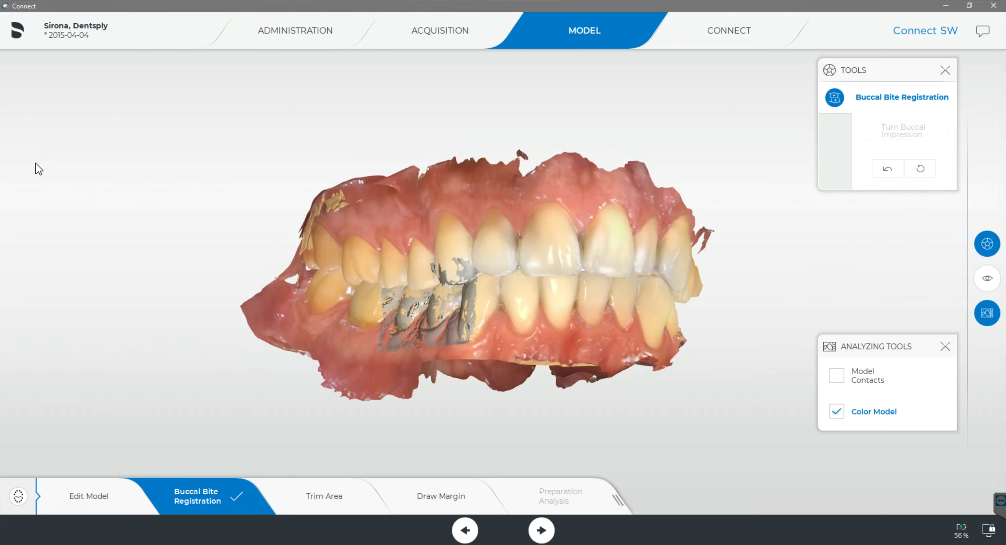
# - Switch to CEREC, complete the tooth 46 crown with Dentsply Sirona CELTRA DUO (Grinding) and device 234705, and continue to the model phase
pyautogui.click(16, 40)
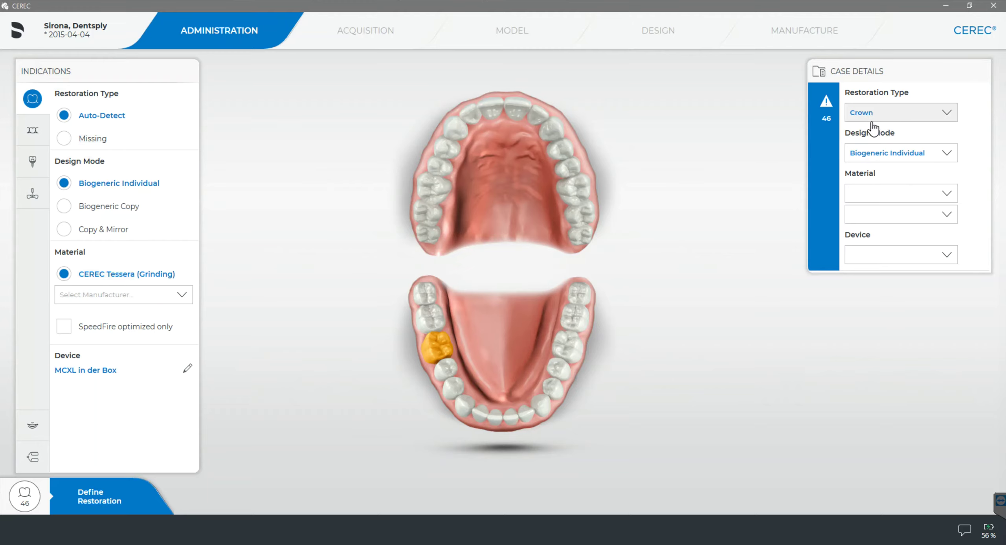
pyautogui.click(884, 193)
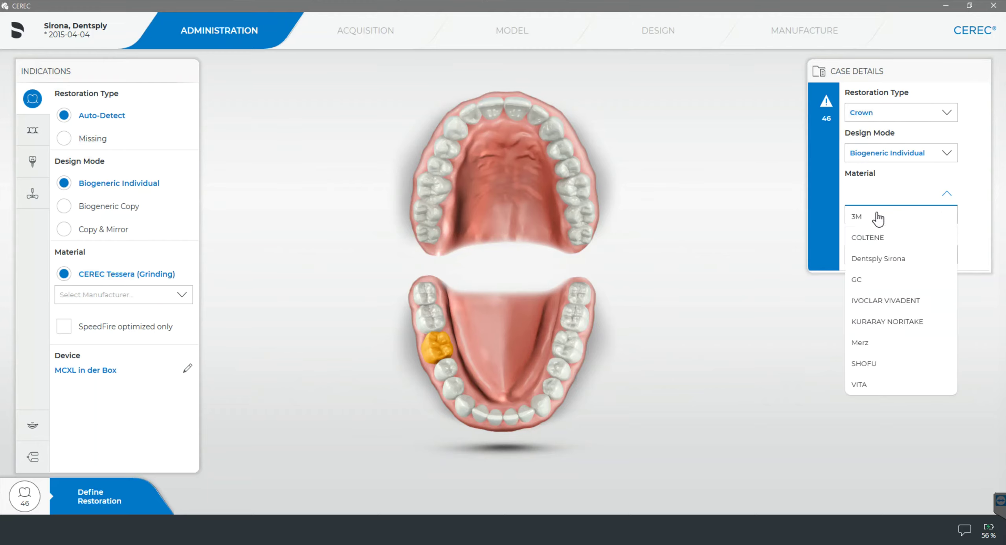
pyautogui.click(873, 259)
pyautogui.click(885, 198)
pyautogui.click(866, 260)
pyautogui.click(882, 220)
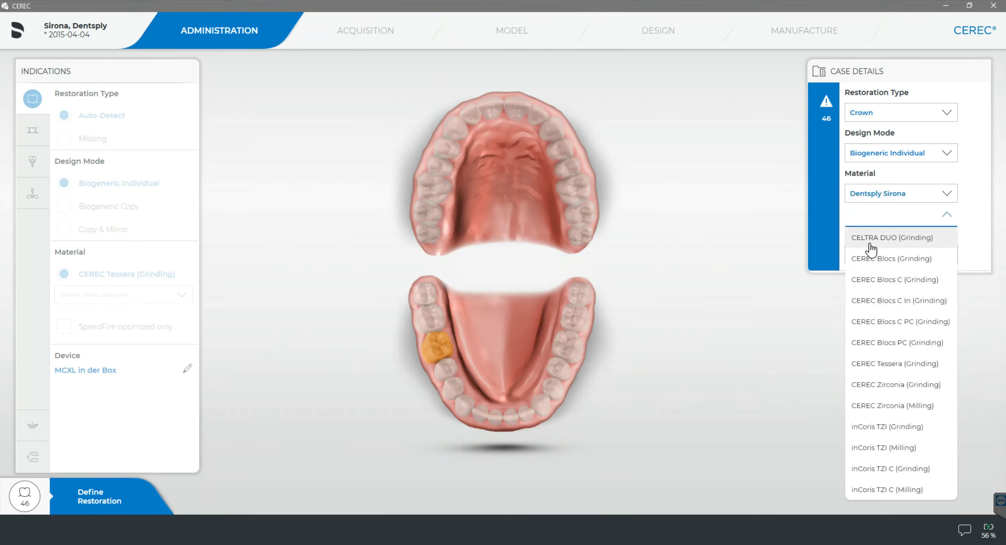
pyautogui.click(869, 240)
pyautogui.click(871, 255)
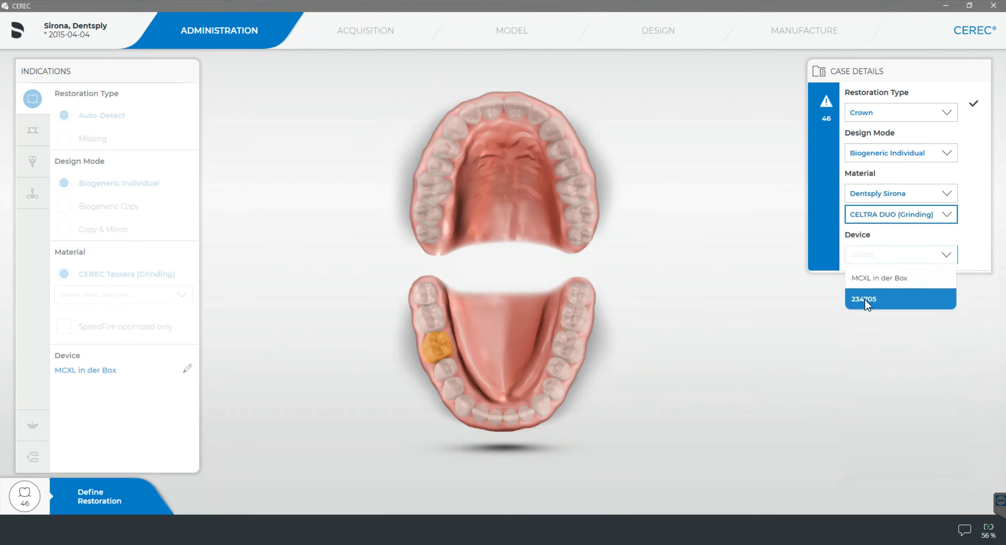
pyautogui.click(865, 299)
pyautogui.click(974, 104)
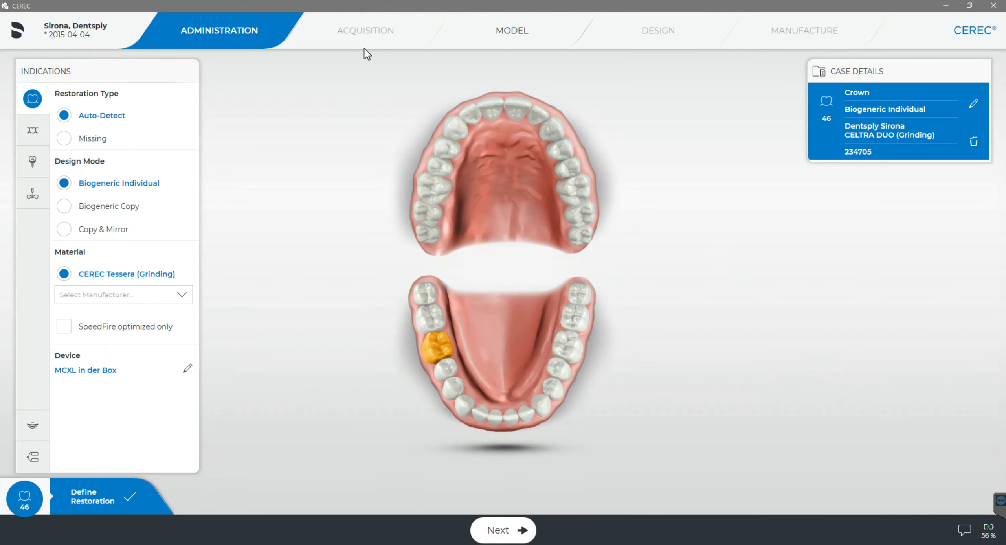
pyautogui.click(478, 26)
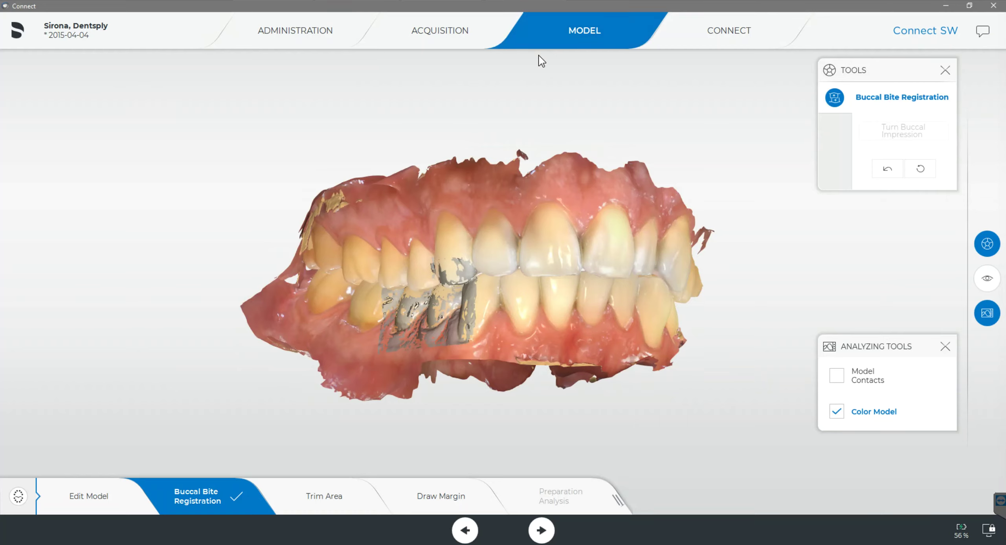
# - Switch to Connect and export the case as DXD file 2020-03-26_C46_FDI.dxd to the desktop, overwriting the existing file
pyautogui.click(29, 41)
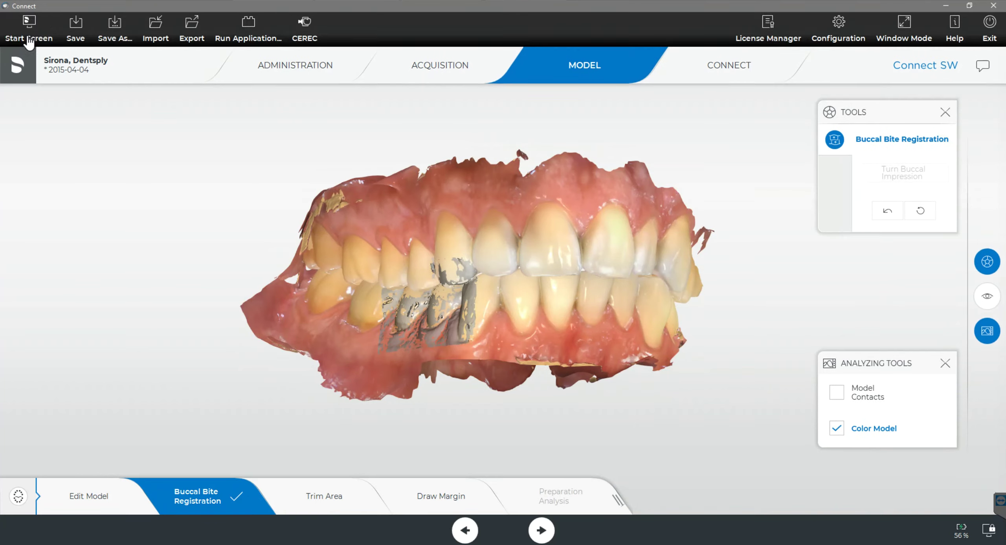
pyautogui.click(191, 37)
pyautogui.click(467, 274)
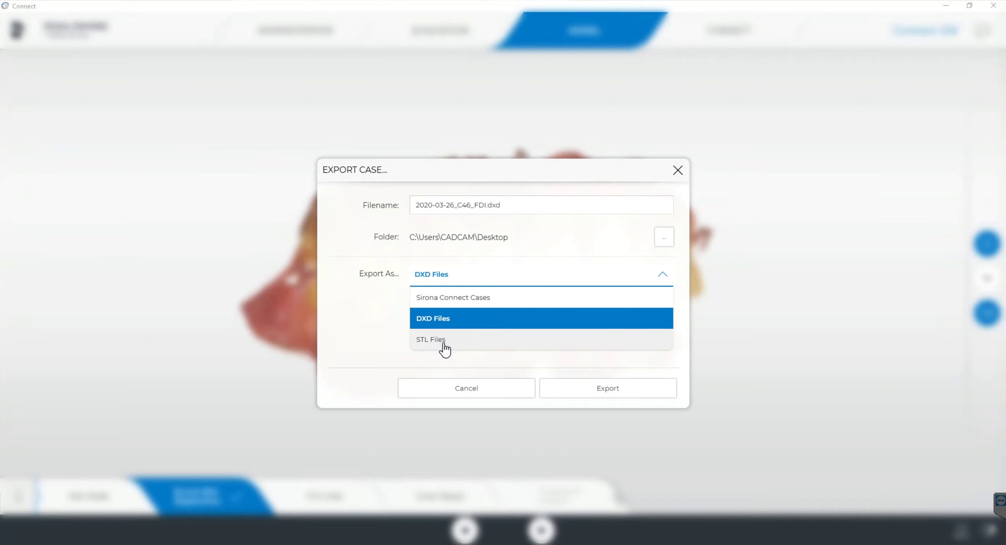
pyautogui.click(454, 302)
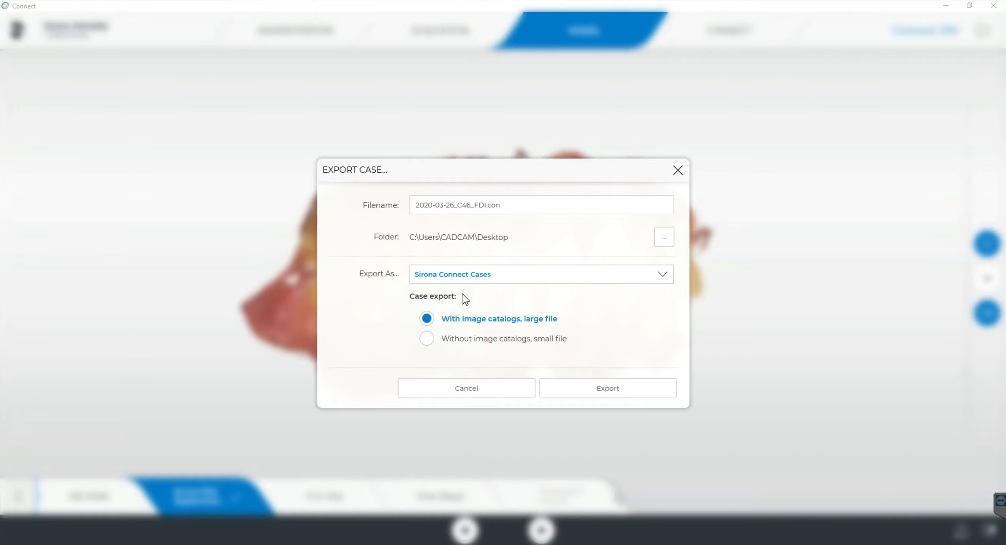
pyautogui.click(463, 279)
pyautogui.click(462, 319)
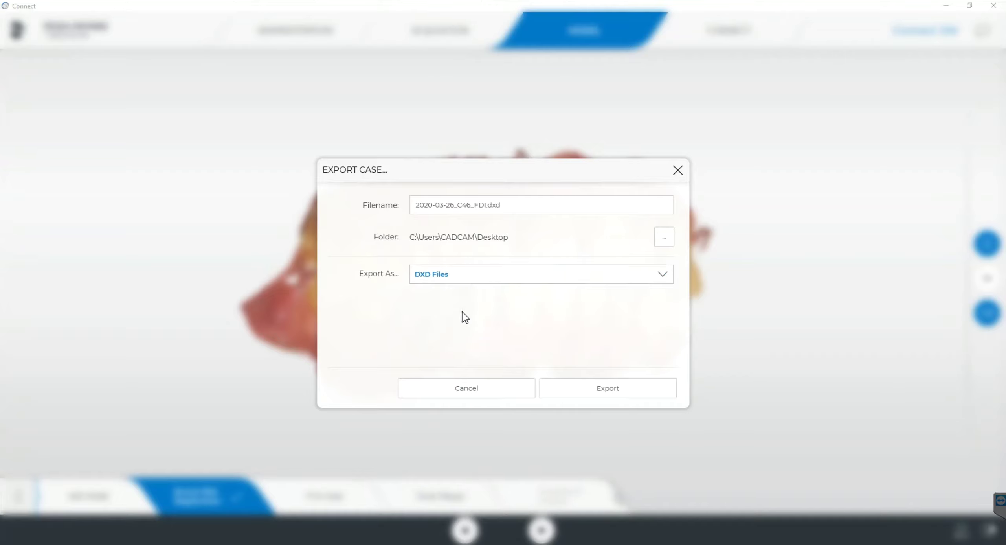
pyautogui.click(622, 390)
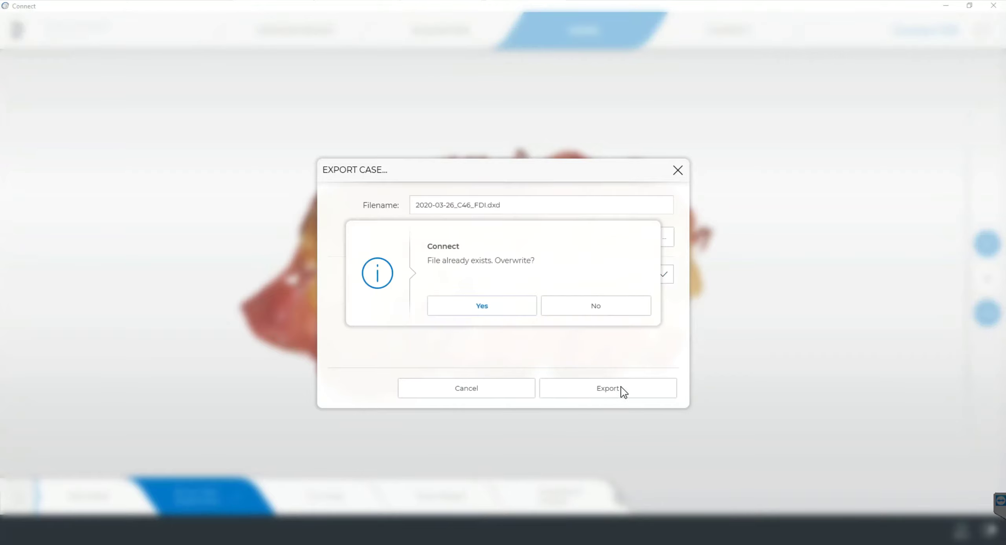
pyautogui.click(508, 303)
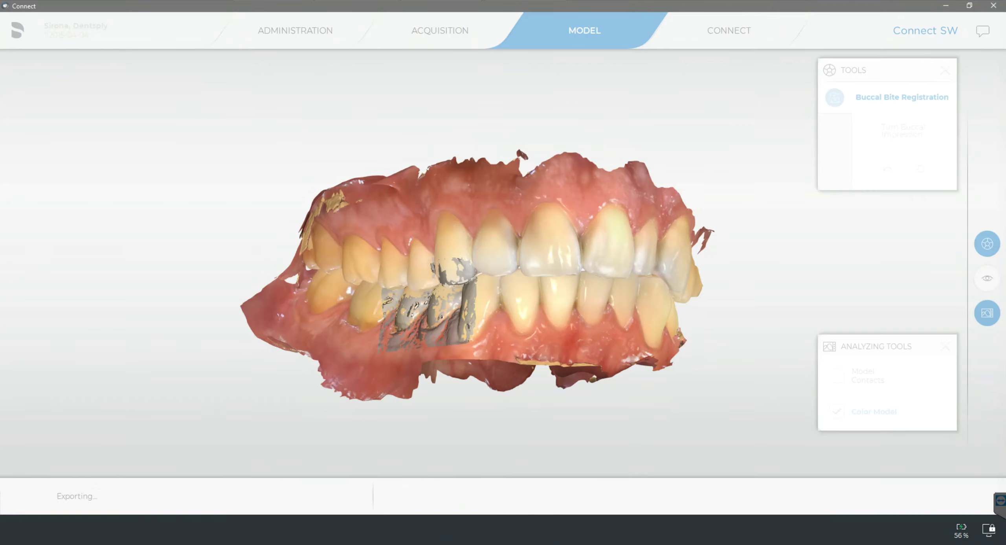
# - Minimize the open application windows and select the exported 2020-03-26_C46_FDI.dxd file on the desktop
pyautogui.click(946, 5)
pyautogui.click(946, 5)
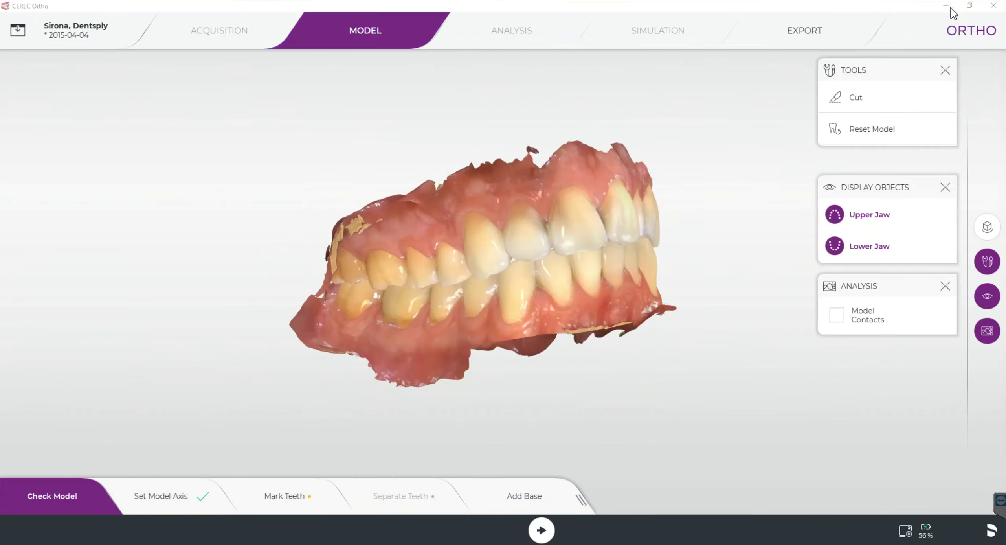
pyautogui.click(946, 6)
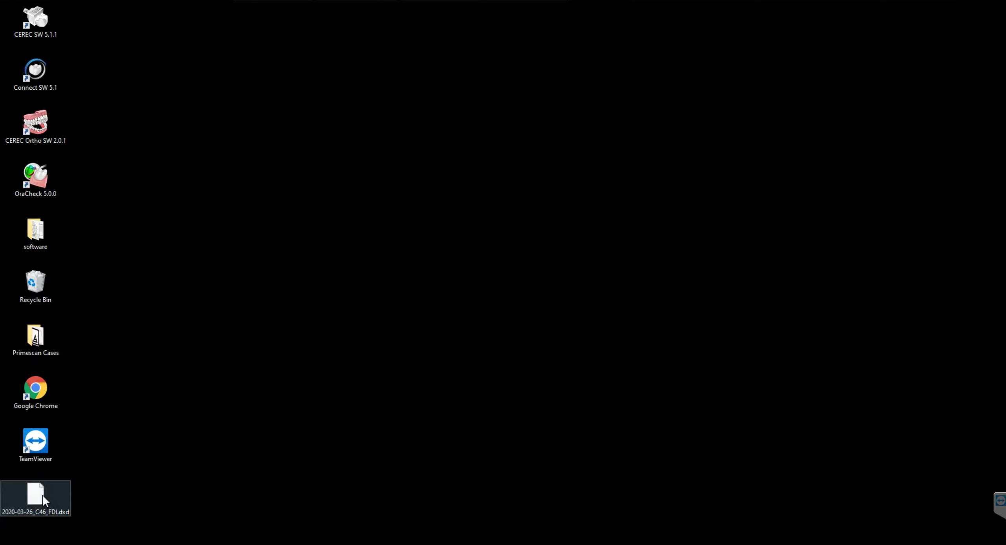
pyautogui.moveTo(43, 494)
pyautogui.mouseDown()
pyautogui.moveTo(164, 463)
pyautogui.moveTo(285, 167)
pyautogui.moveTo(110, 151)
pyautogui.moveTo(43, 128)
pyautogui.moveTo(81, 112)
pyautogui.moveTo(93, 50)
pyautogui.moveTo(54, 24)
pyautogui.moveTo(43, 24)
pyautogui.moveTo(73, 30)
pyautogui.moveTo(120, 433)
pyautogui.moveTo(63, 500)
pyautogui.moveTo(46, 493)
pyautogui.mouseUp()
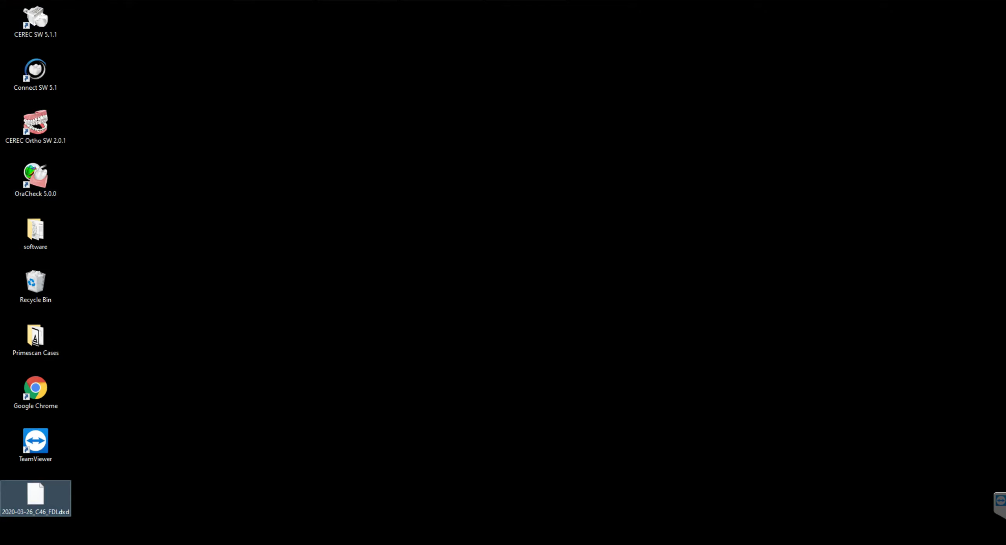
# - Switch to CEREC Ortho, review the file types offered for exporting the case, and close the export without saving
pyautogui.click(441, 544)
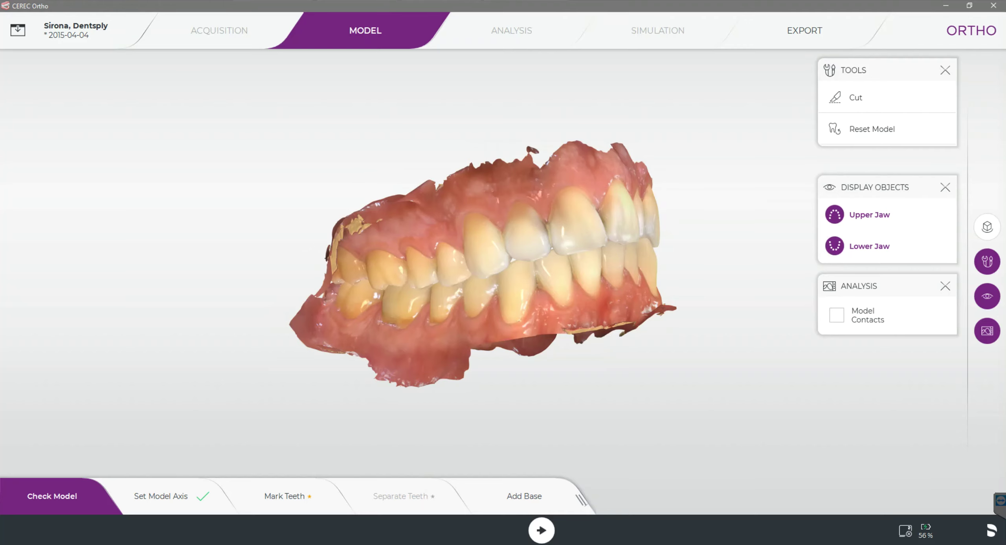
pyautogui.moveTo(543, 195)
pyautogui.mouseDown()
pyautogui.moveTo(481, 212)
pyautogui.moveTo(531, 192)
pyautogui.moveTo(559, 201)
pyautogui.mouseUp()
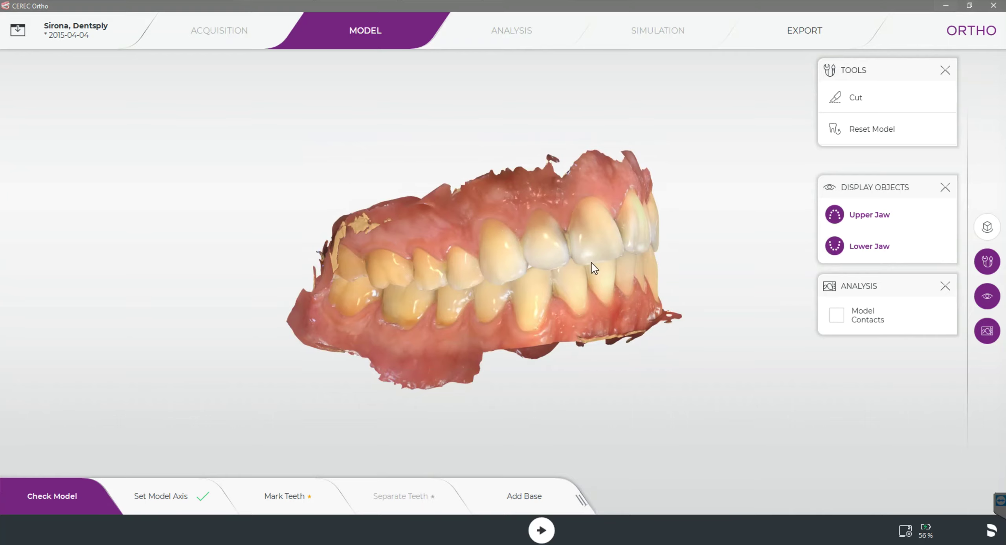
pyautogui.click(18, 28)
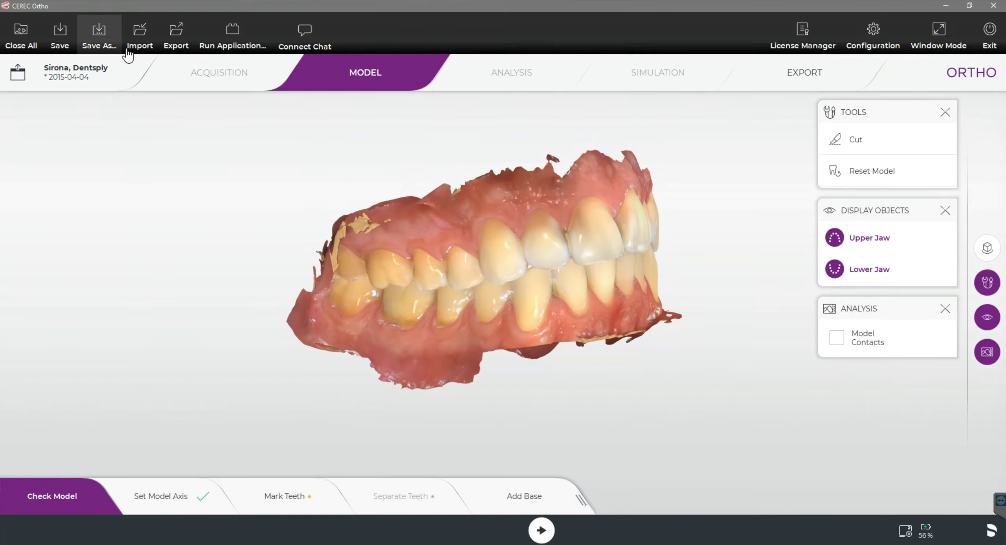
pyautogui.click(186, 35)
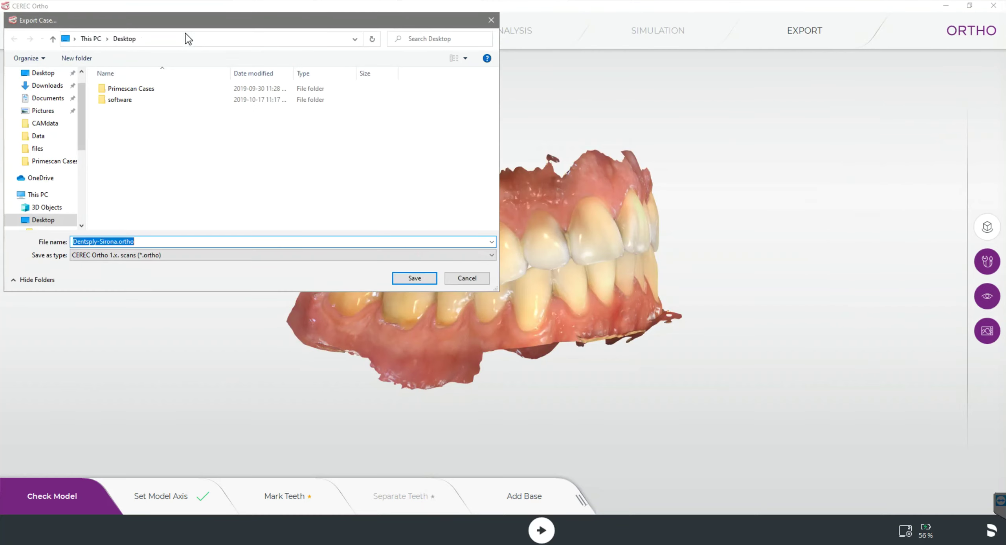
pyautogui.click(204, 254)
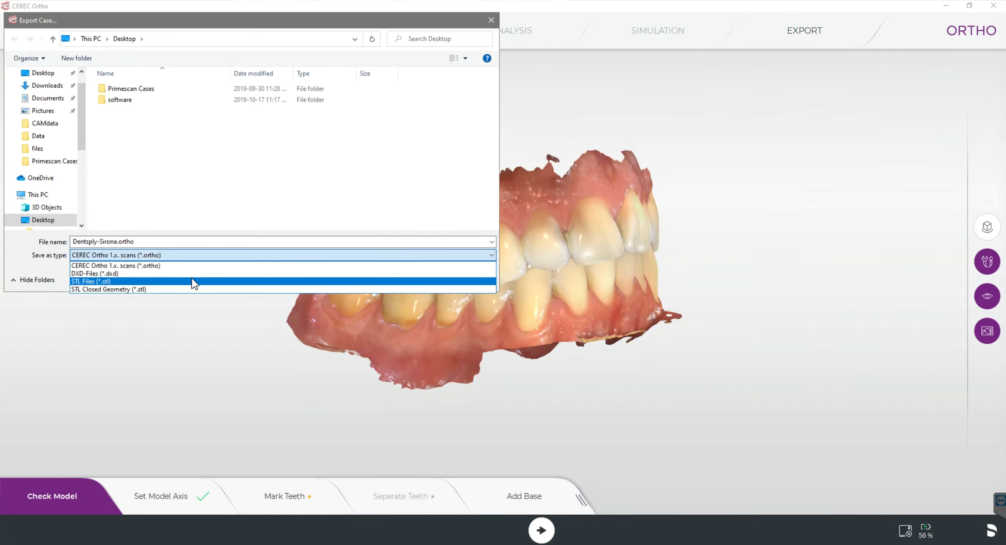
pyautogui.click(491, 19)
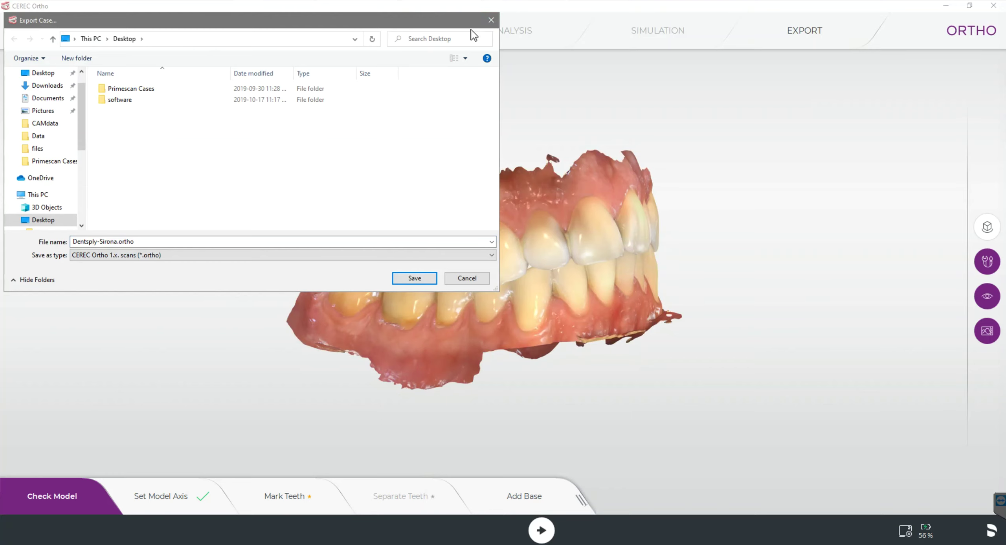
pyautogui.click(492, 19)
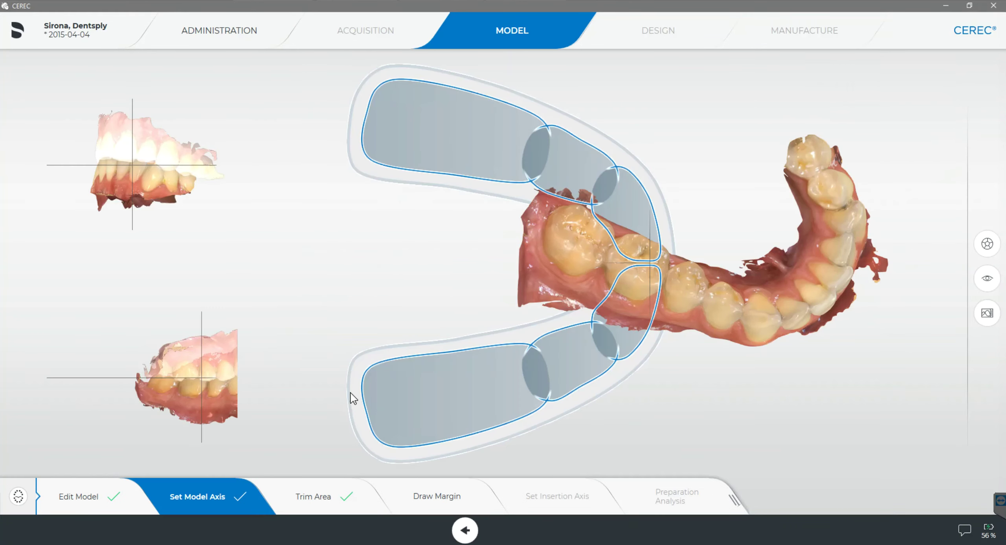
# - Switch to CEREC and open the case export settings
pyautogui.click(18, 30)
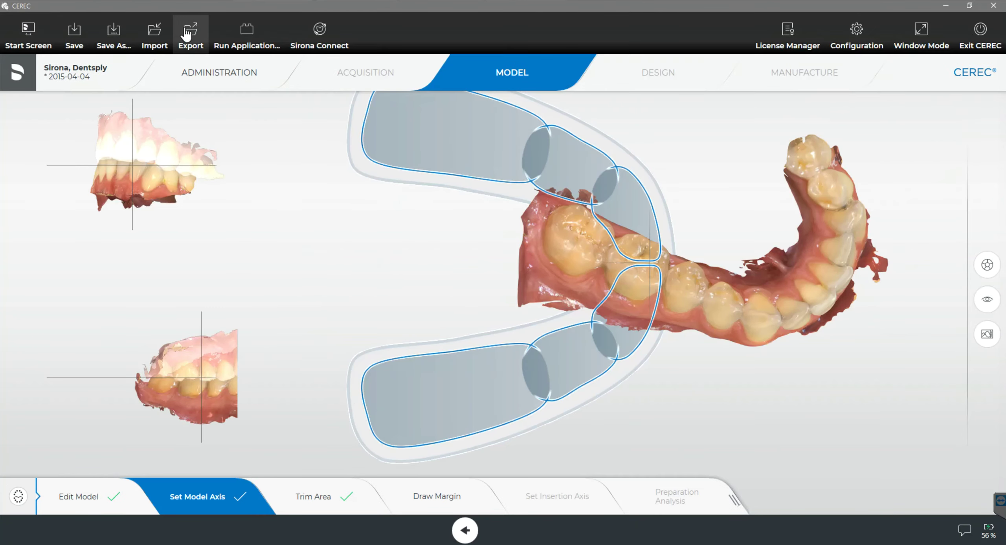
pyautogui.click(188, 34)
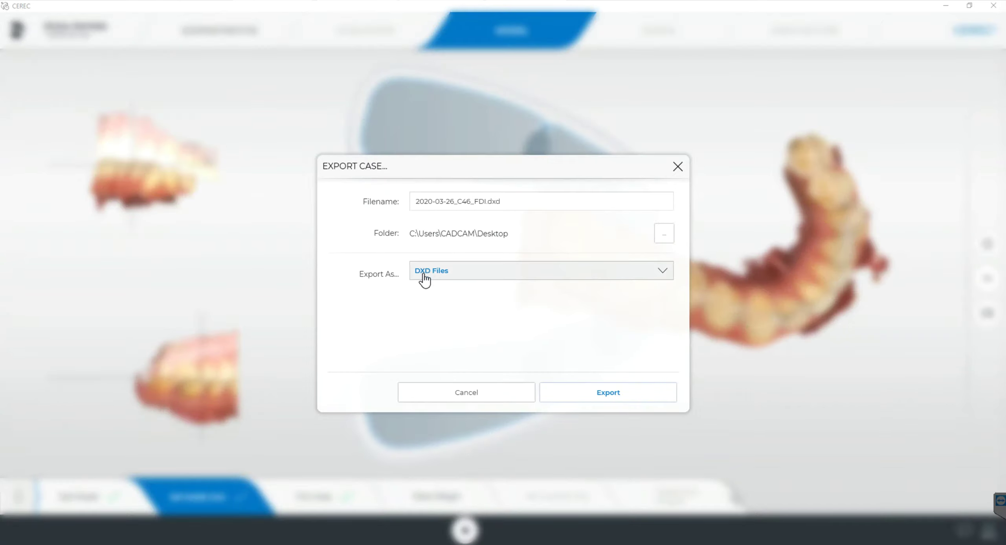